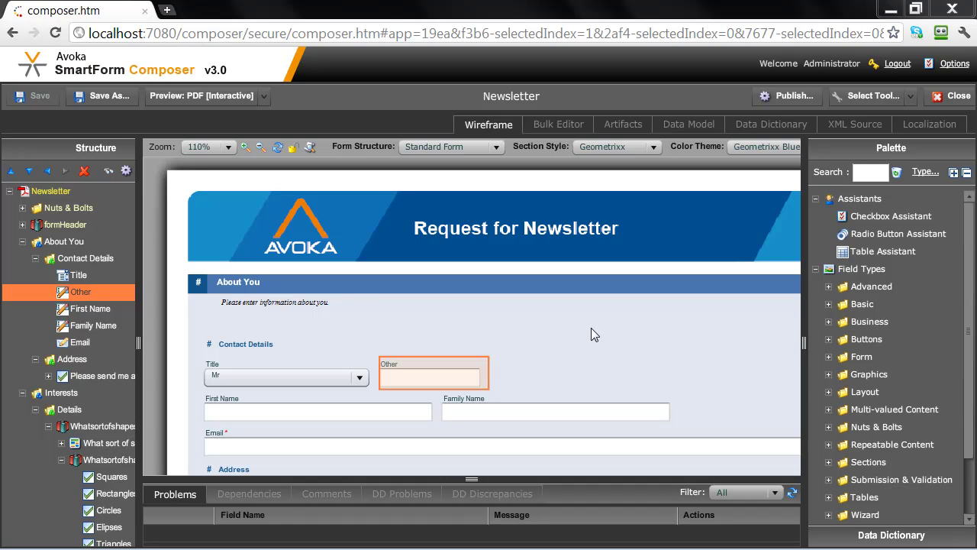
Launch the Preview: PDF [Interactive] of the Request for Newsletter form in Adobe Reader.
click(397, 34)
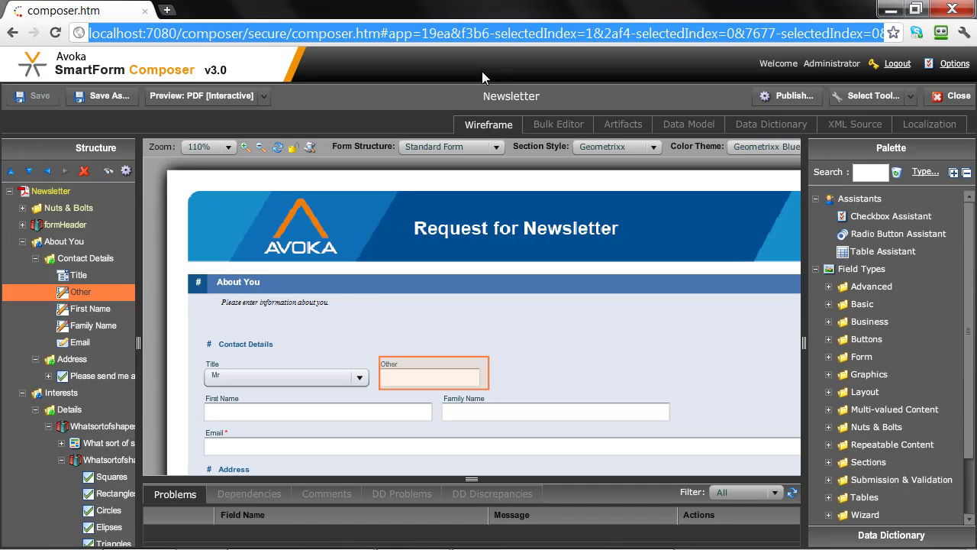
click(481, 71)
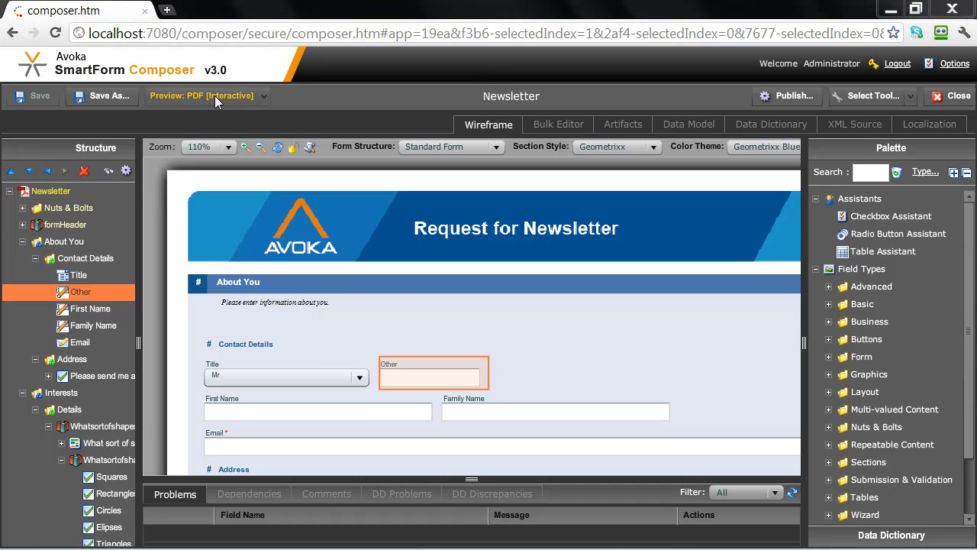
click(214, 95)
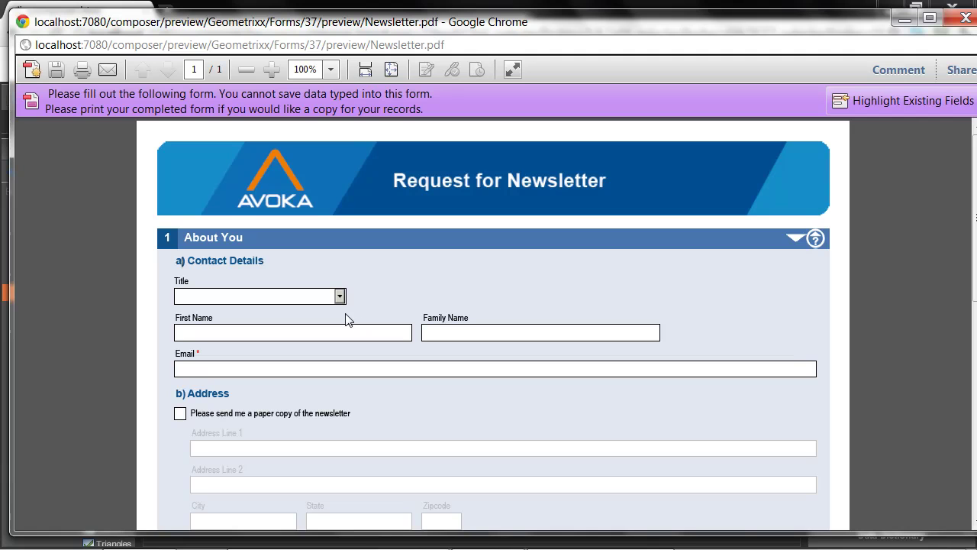
Collapse and re-expand the About You and Interests sections, and show then hide the About You help text.
click(795, 241)
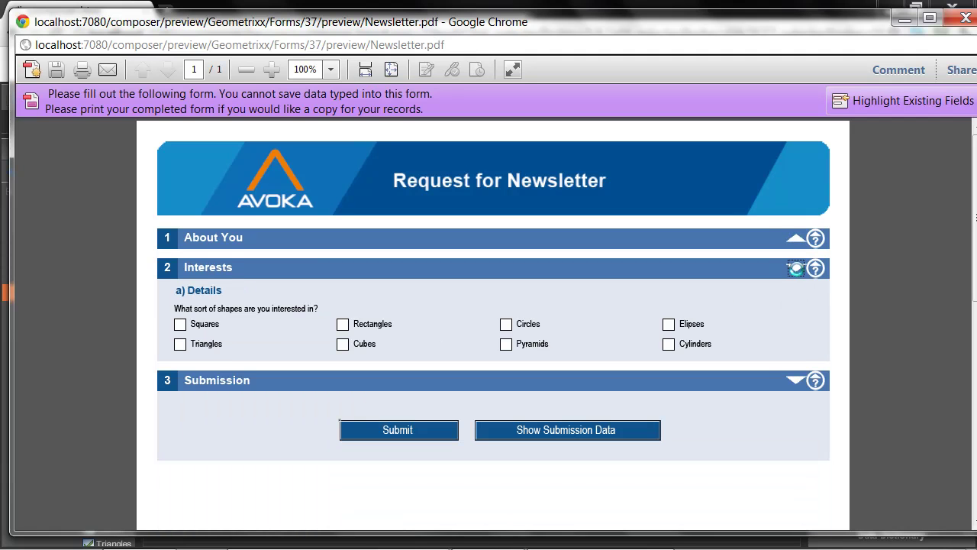
click(794, 270)
click(794, 269)
click(795, 239)
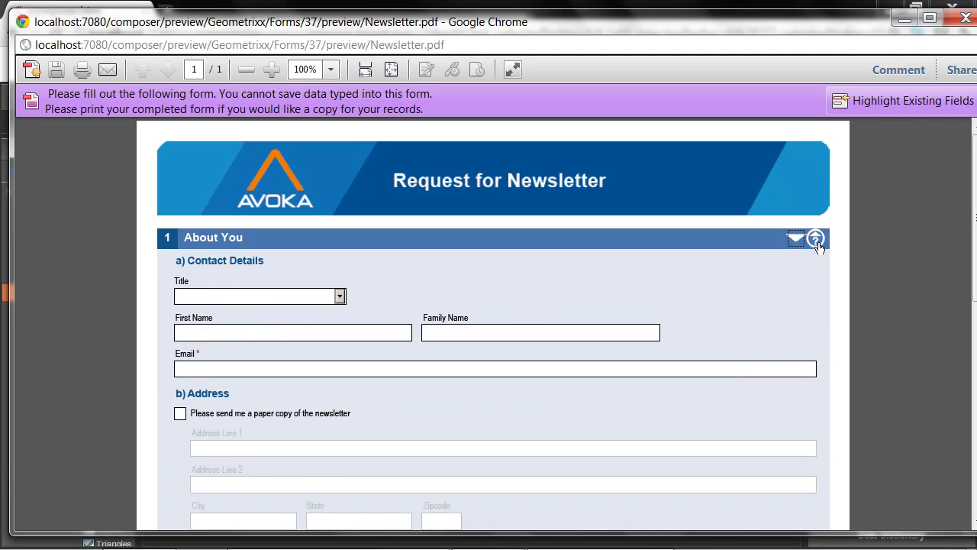
click(816, 240)
drag(315, 263, 124, 259)
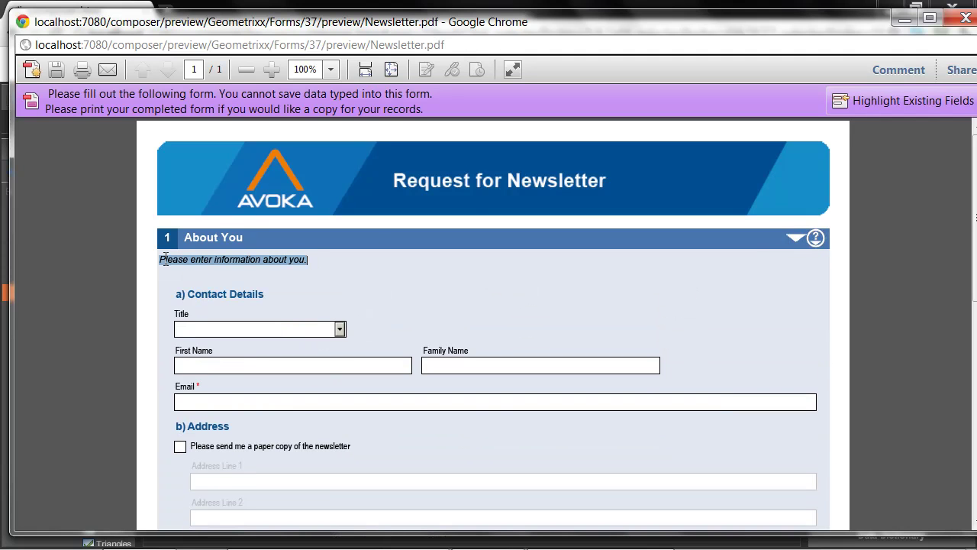
click(814, 239)
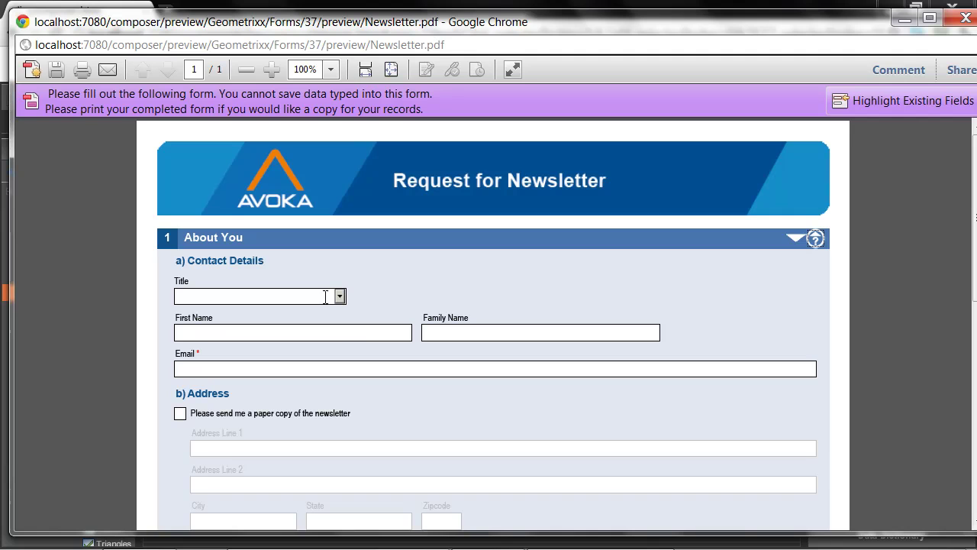
Set Title to Other (after trying Mr) and enter 'Prof' in the Other box.
click(339, 296)
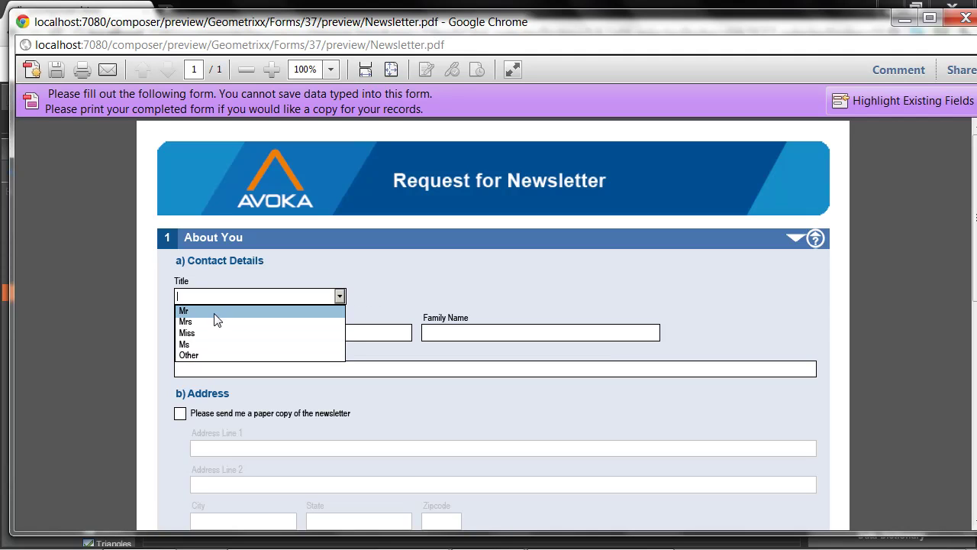
click(214, 312)
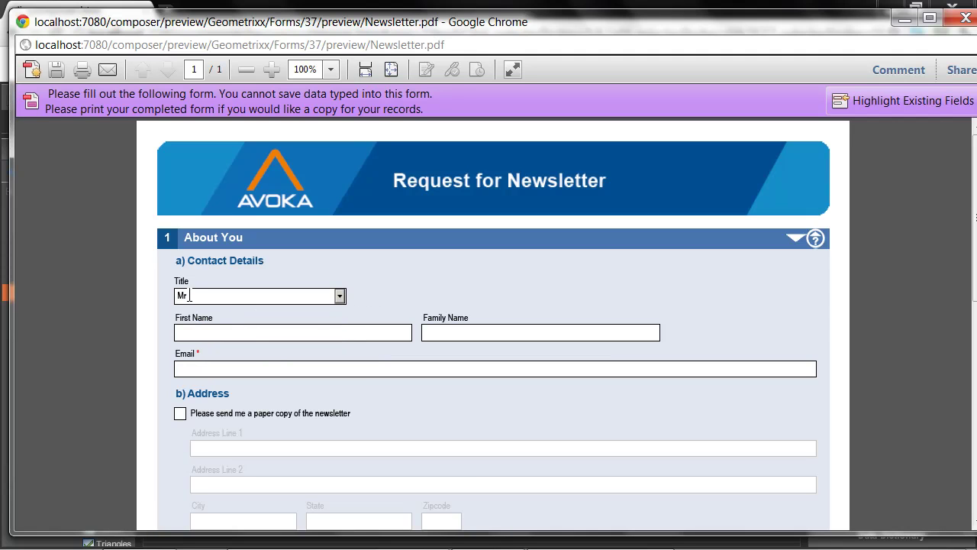
click(340, 297)
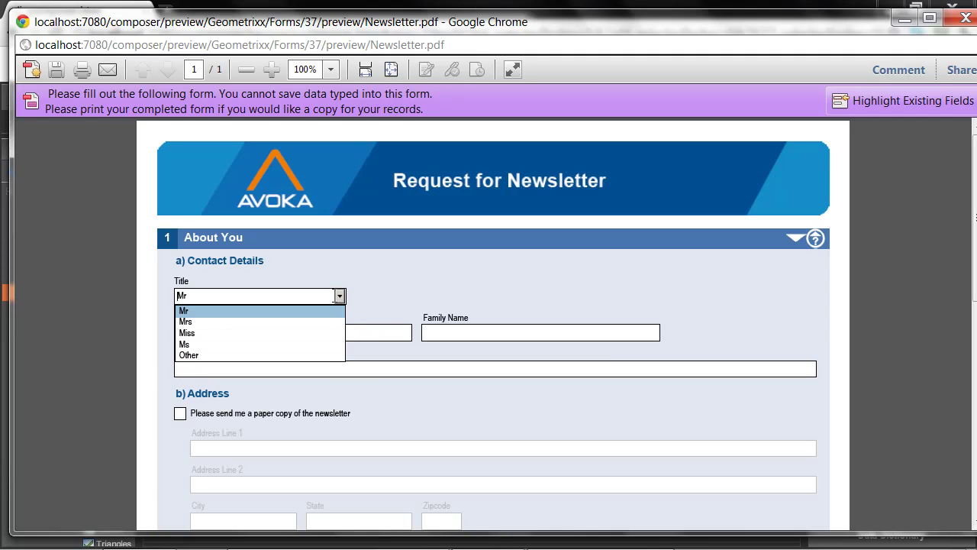
click(191, 356)
click(411, 297)
text(Pro)
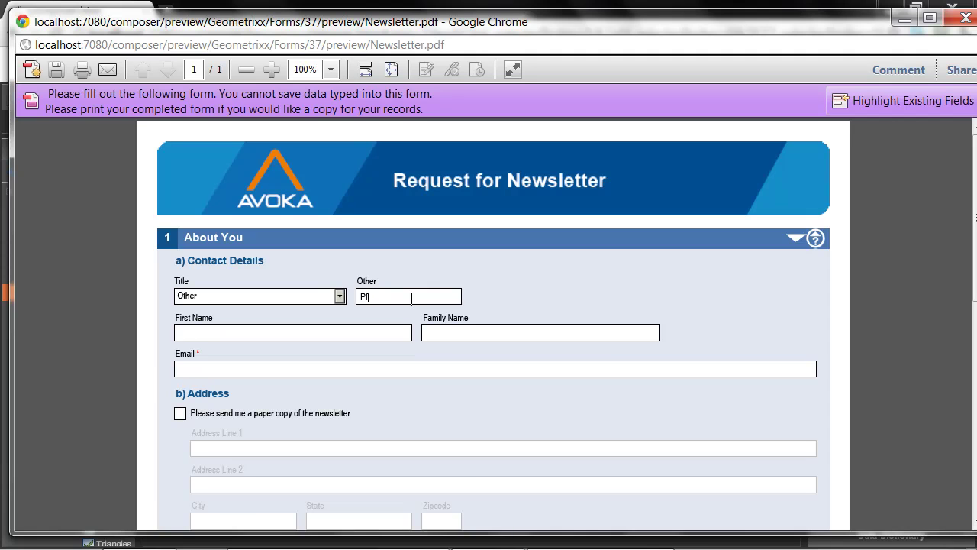
text(f)
Focus the Email field, tick and untick the paper-copy option, and scroll down to Submit.
click(206, 370)
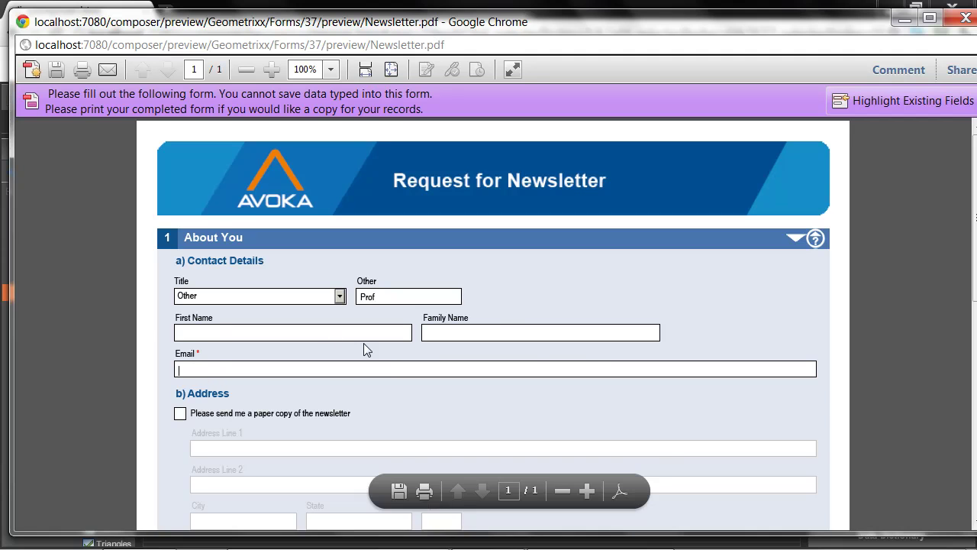
click(275, 366)
scroll(269, 365, down, 2)
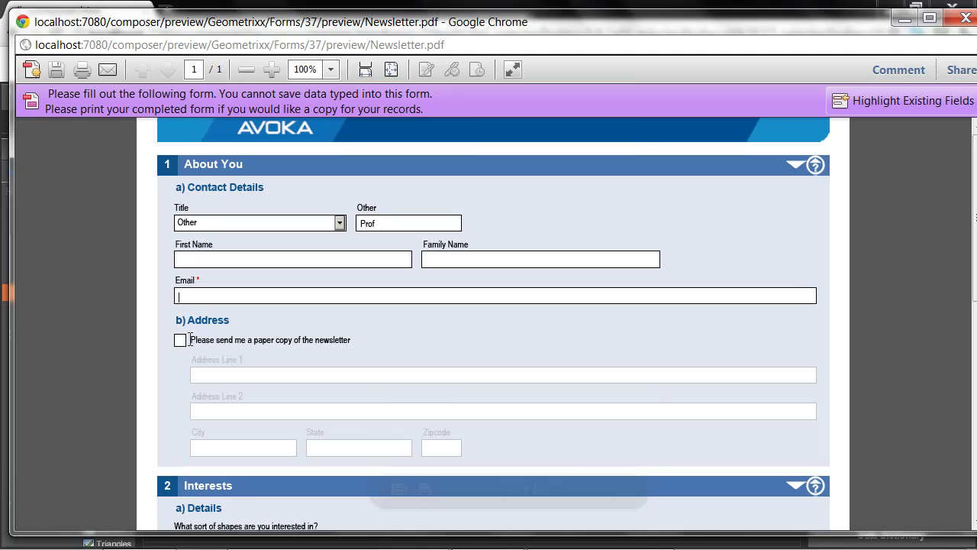
click(179, 341)
click(179, 340)
scroll(267, 309, down, 4)
scroll(268, 313, down, 3)
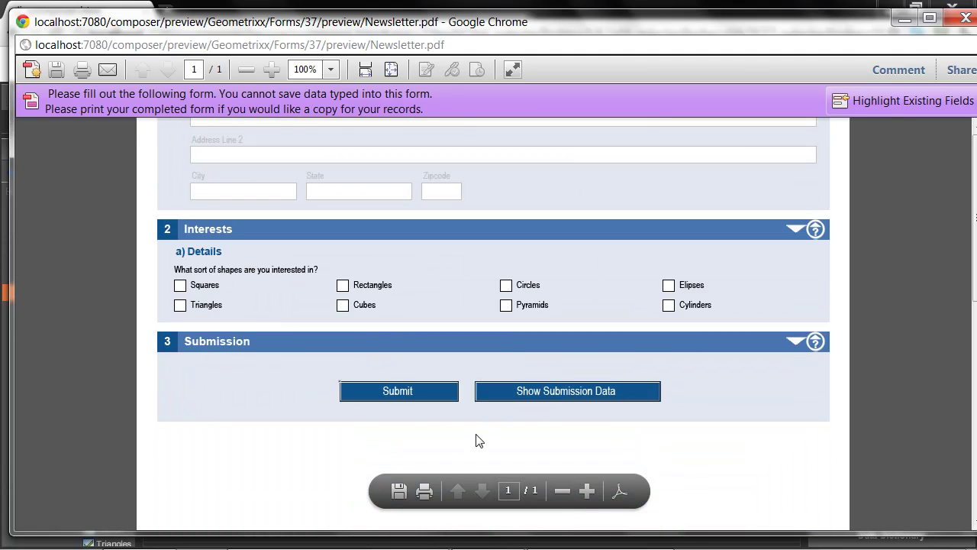
Submit to surface the 'Email is required' issue, enter an e-mail address there, and close the preview.
click(398, 394)
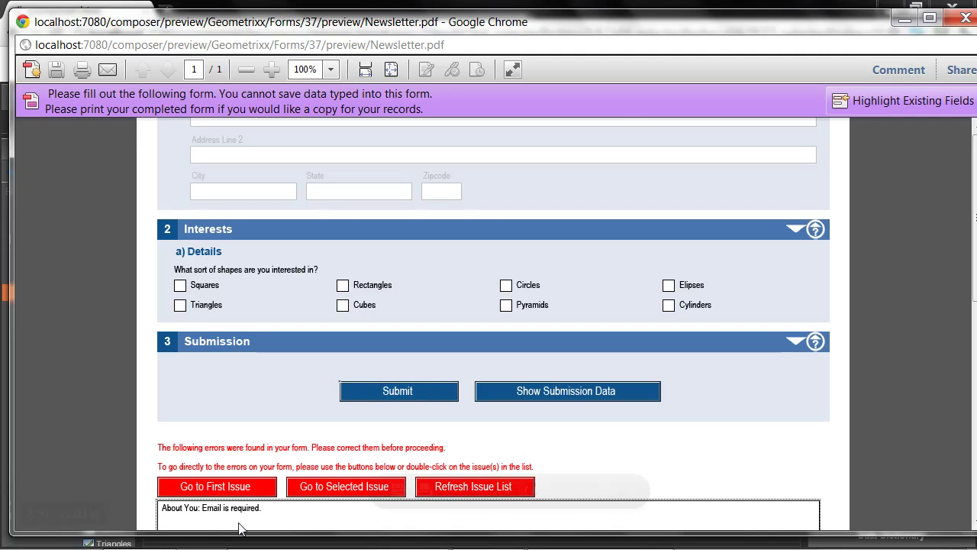
scroll(290, 490, down, 4)
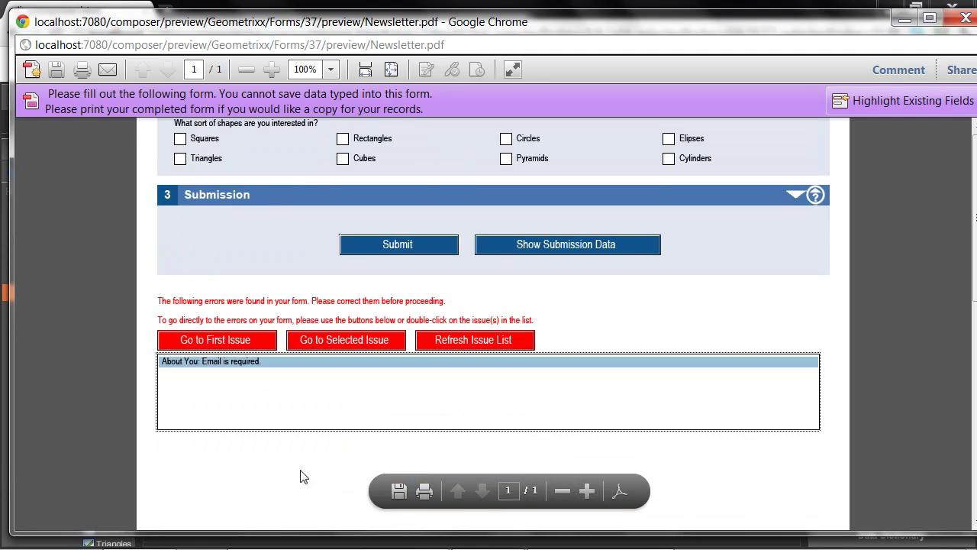
double_click(257, 364)
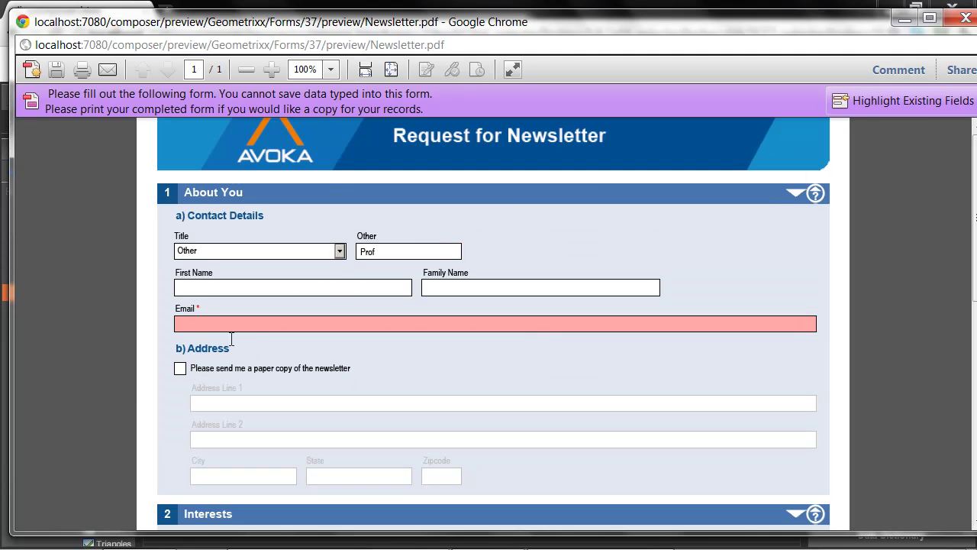
key(ctrl+w)
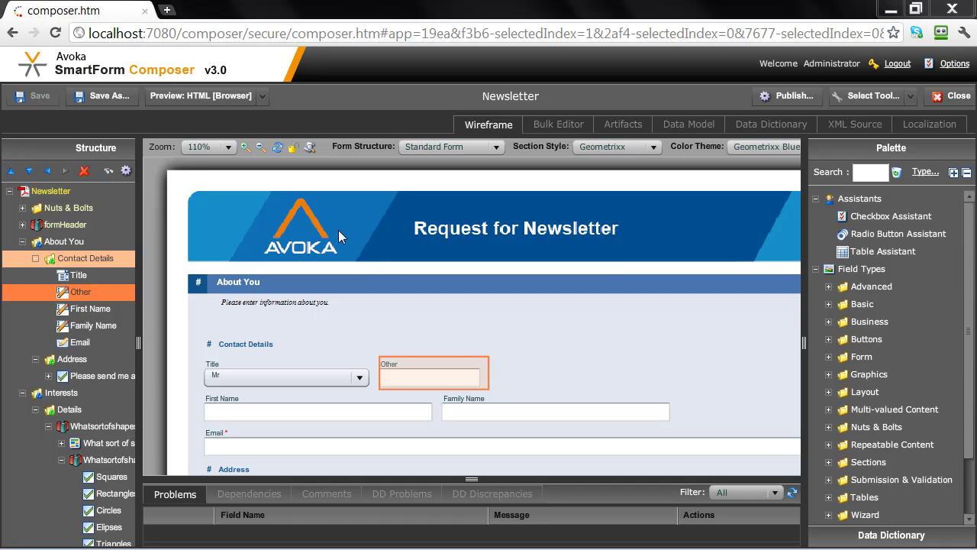
Choose HTML [Browser] from the Preview formats list.
click(262, 97)
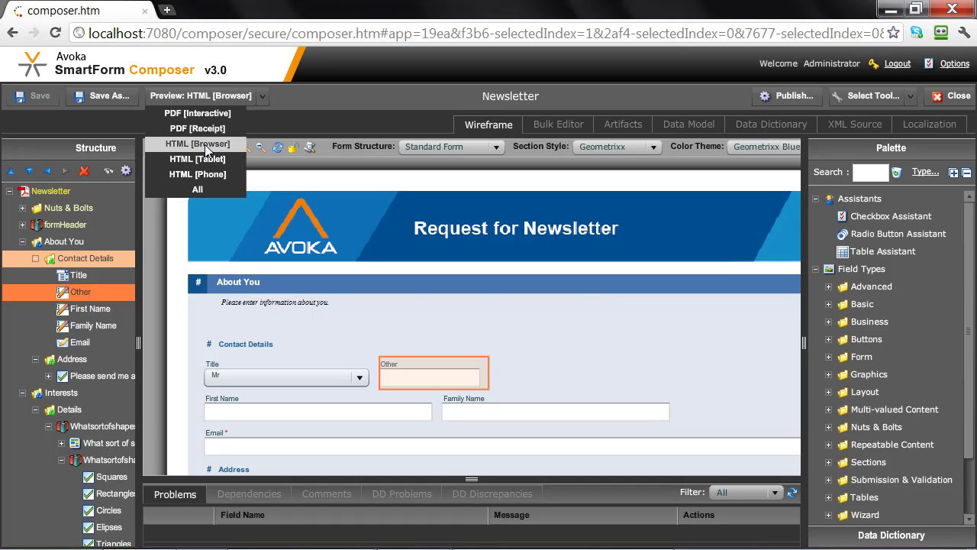
click(204, 145)
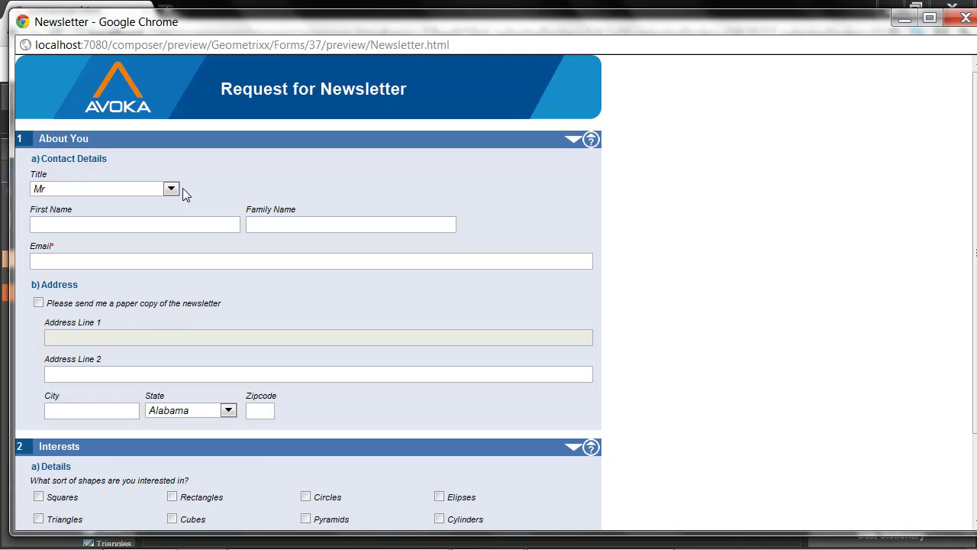
click(170, 189)
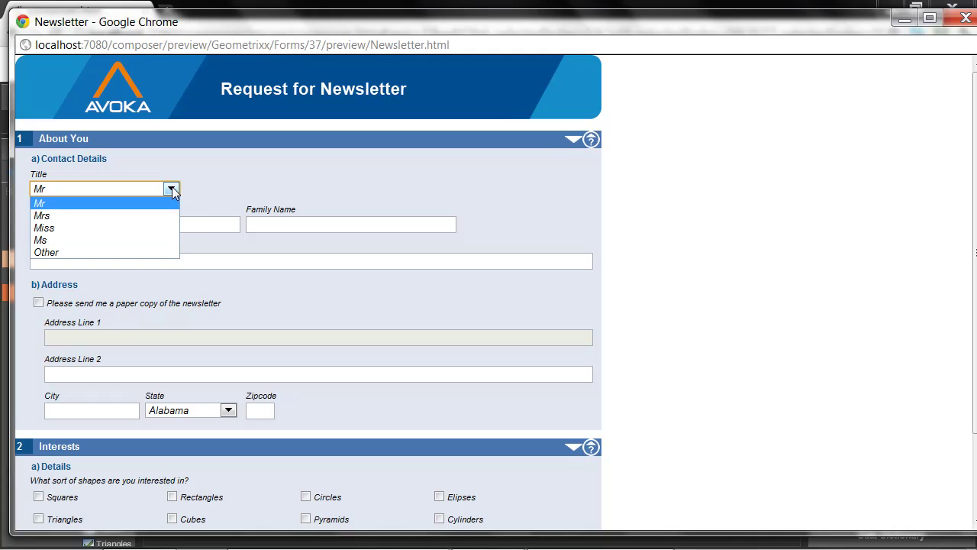
click(49, 253)
click(214, 186)
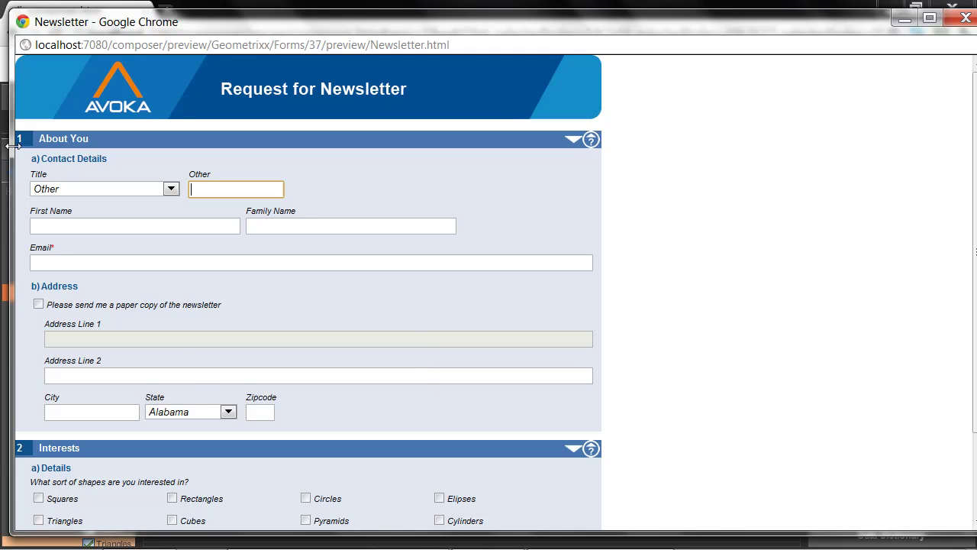
scroll(194, 383, down, 3)
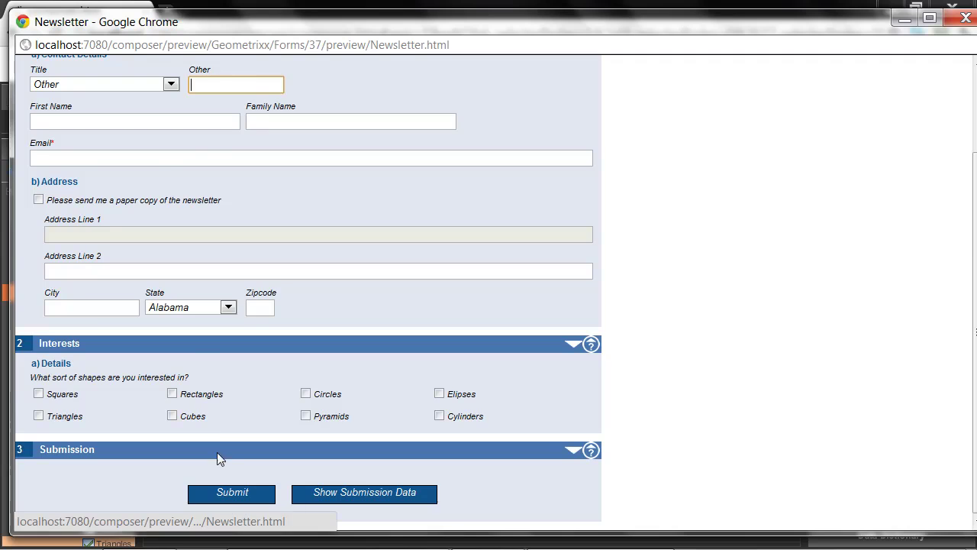
scroll(229, 430, up, 3)
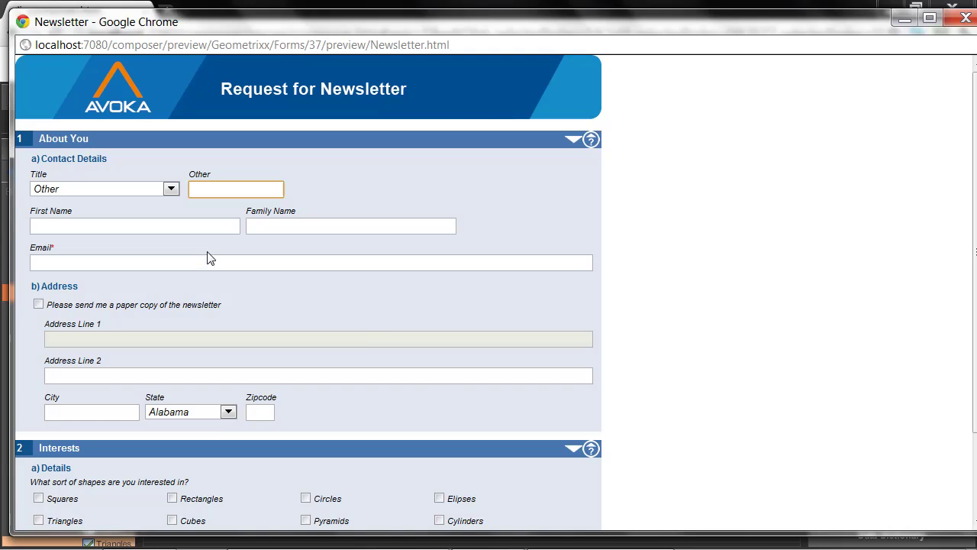
key(ctrl+w)
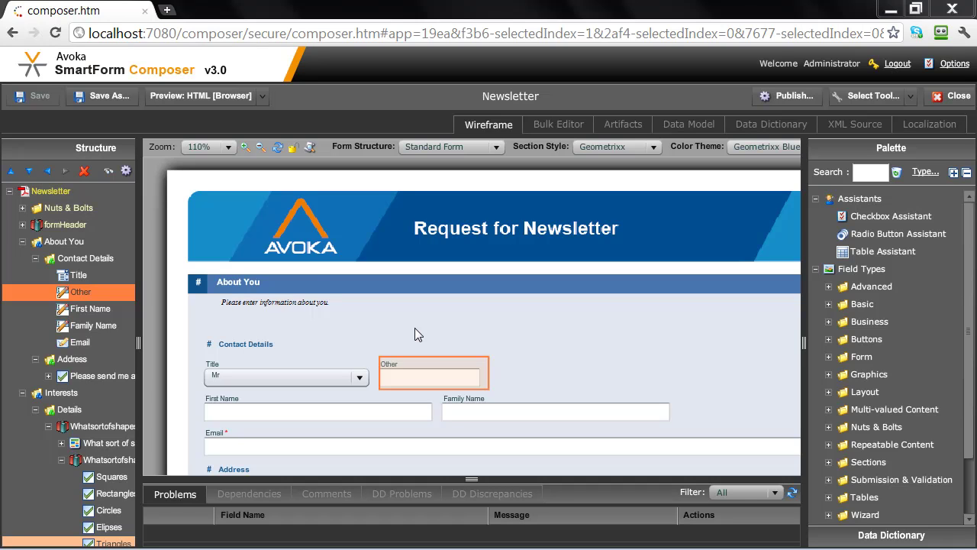
Choose HTML [Tablet] from the Preview formats list.
click(261, 95)
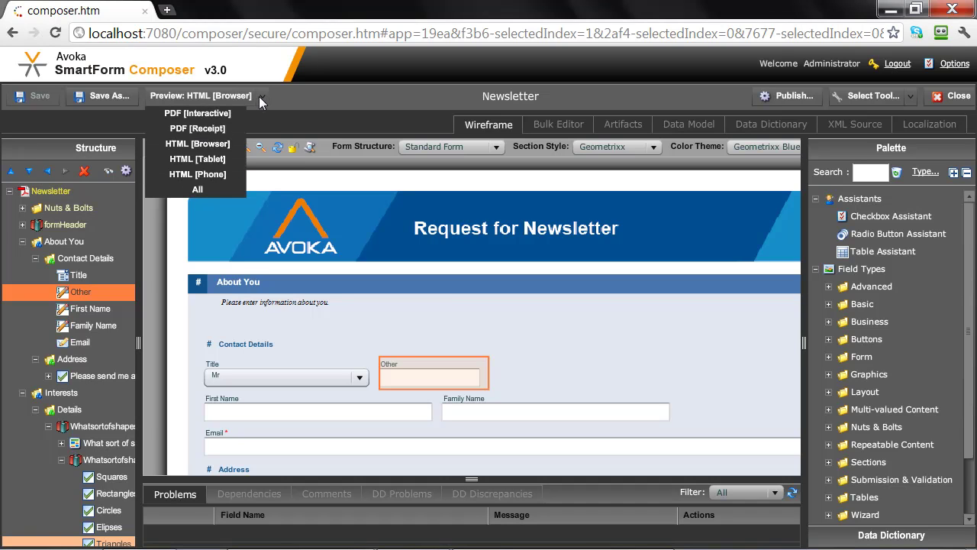
click(219, 161)
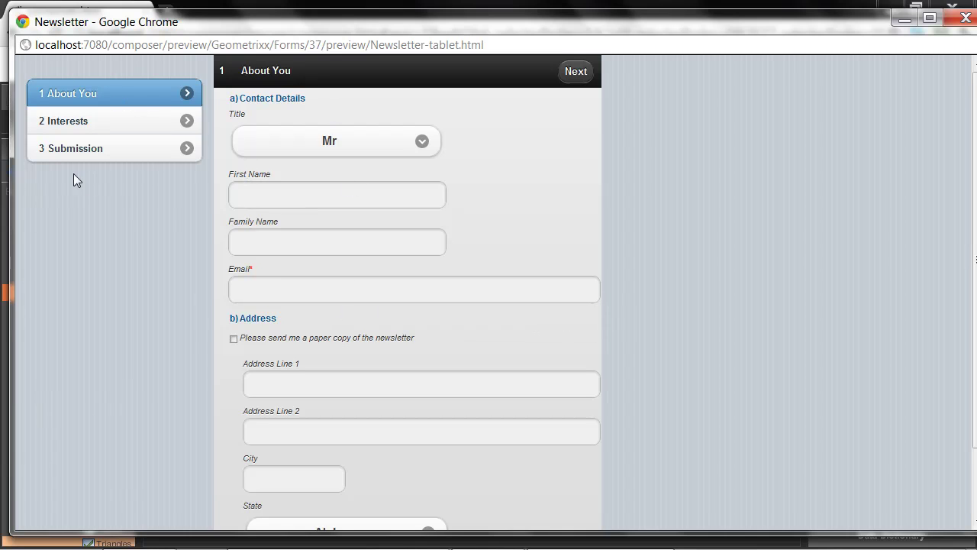
In About You, try the Title Other option, then set Title back to Mr.
click(91, 122)
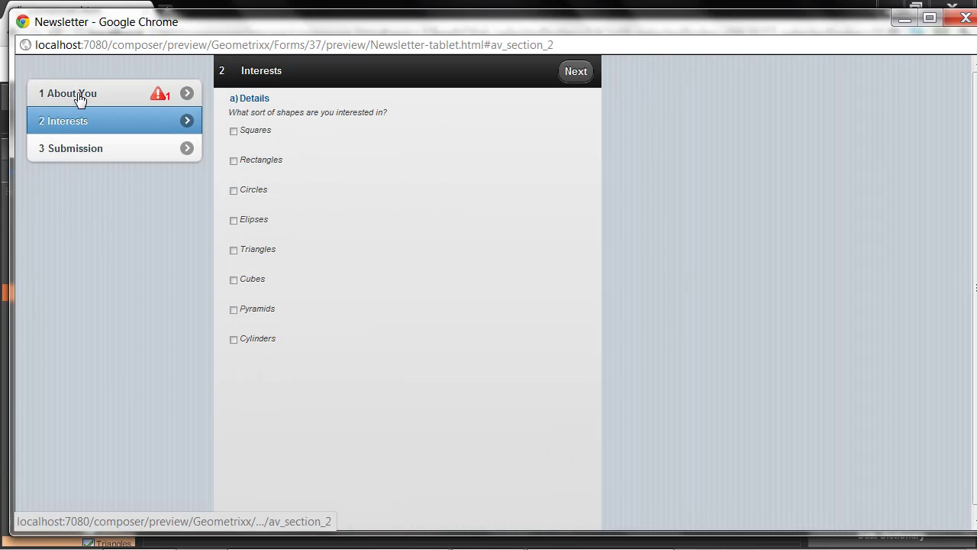
click(79, 96)
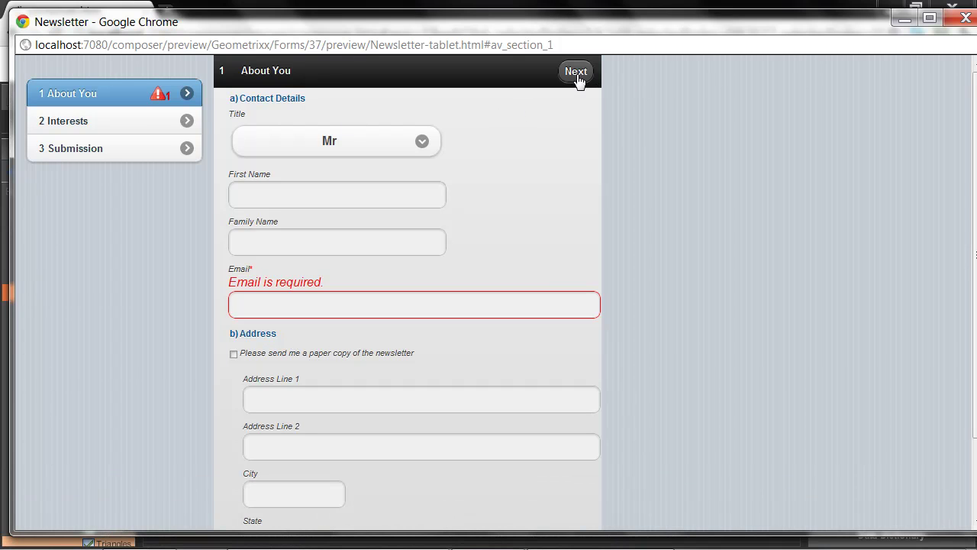
click(420, 143)
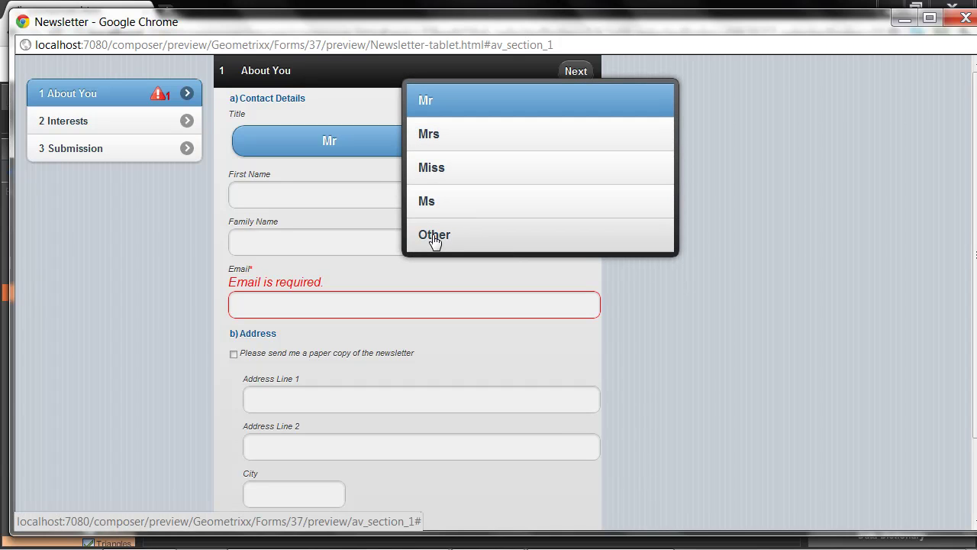
click(433, 236)
click(285, 192)
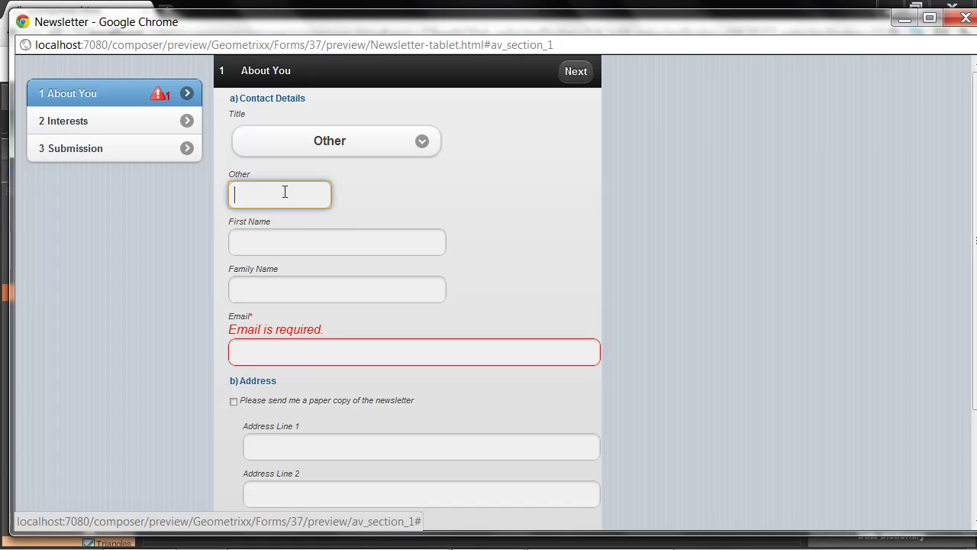
click(422, 141)
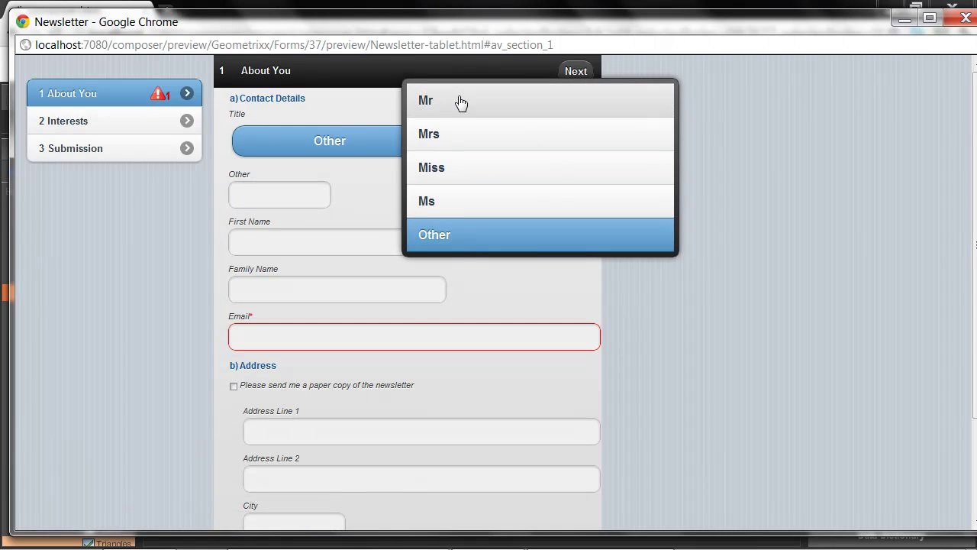
click(456, 101)
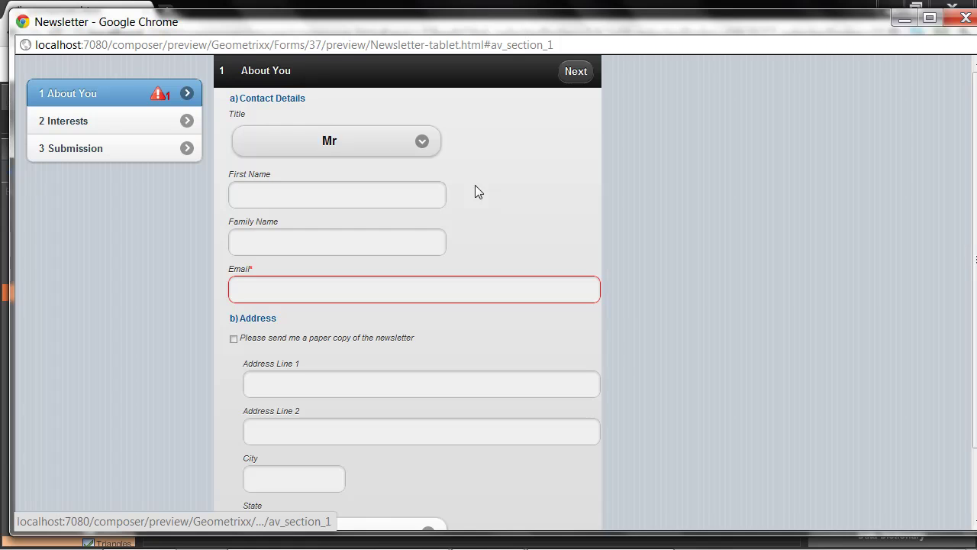
Enter a valid e-mail address and move on to the Interests section.
click(292, 288)
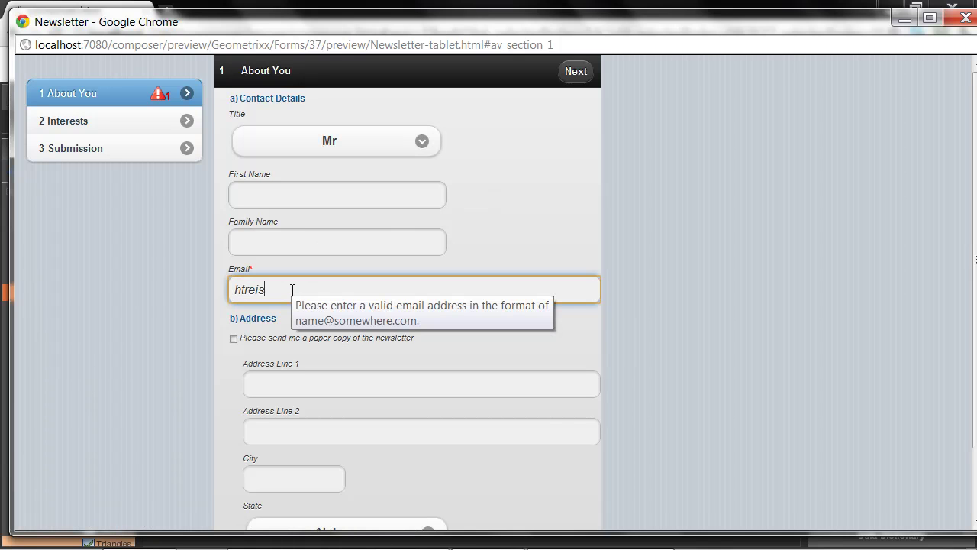
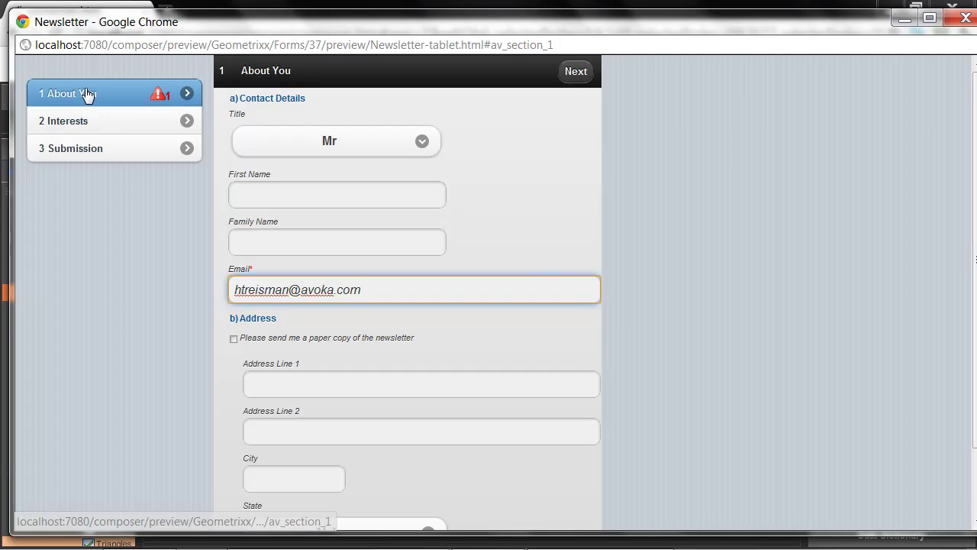
click(42, 125)
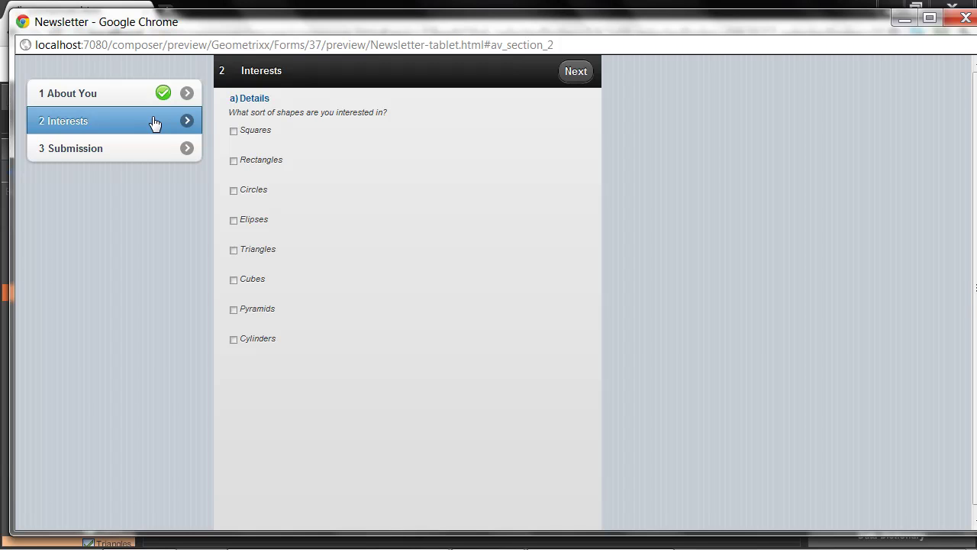
Close the tablet preview and switch the preview format to HTML [Phone].
key(ctrl+w)
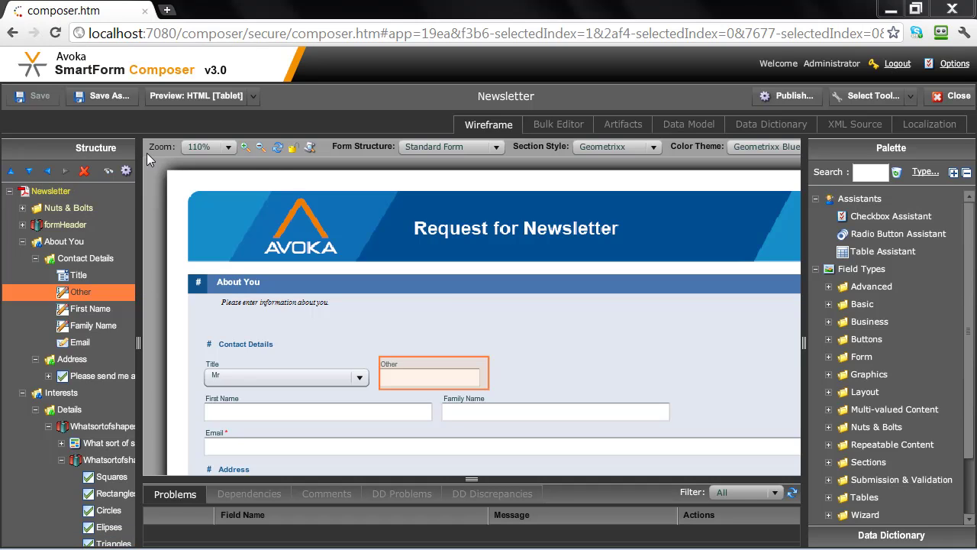
click(252, 96)
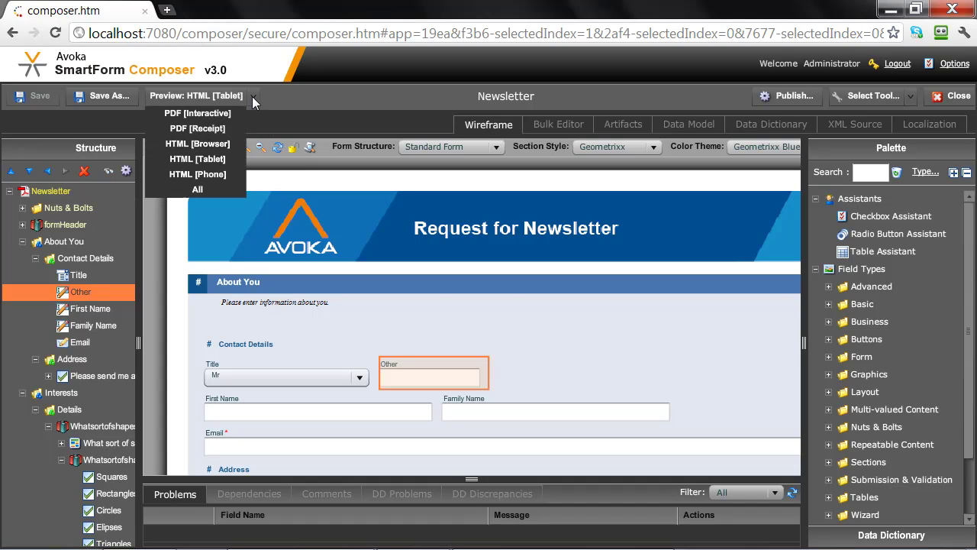
click(222, 174)
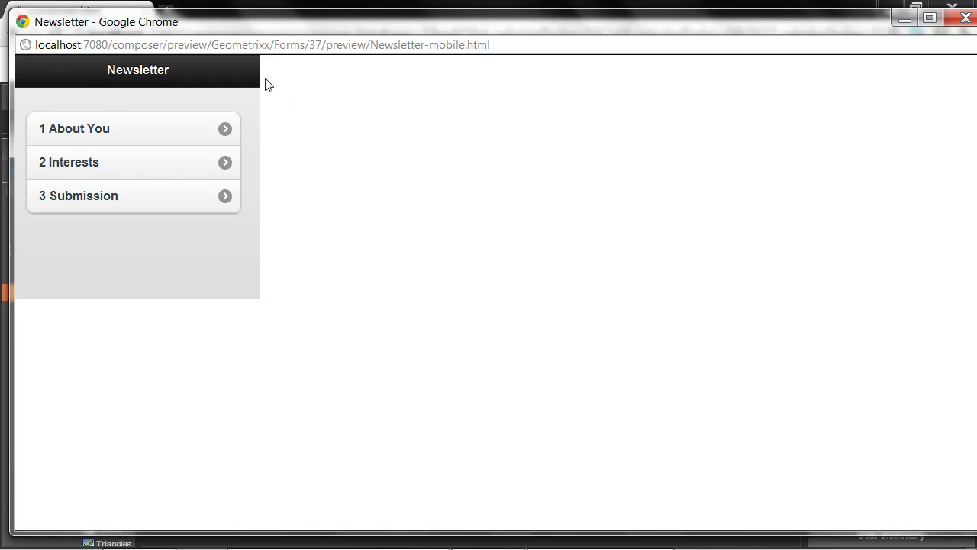
In the phone preview's About You section, set Title to Other and enter 'Prof'.
click(174, 136)
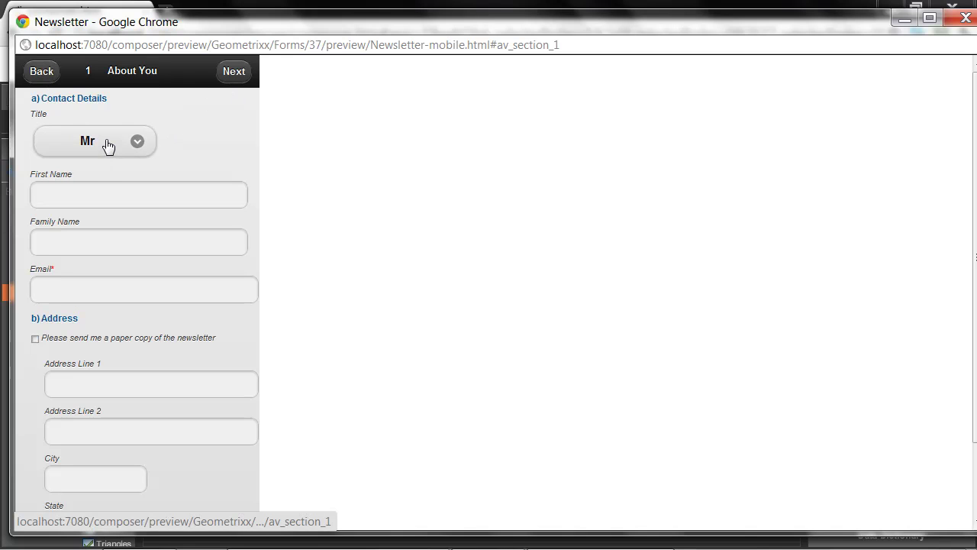
click(63, 287)
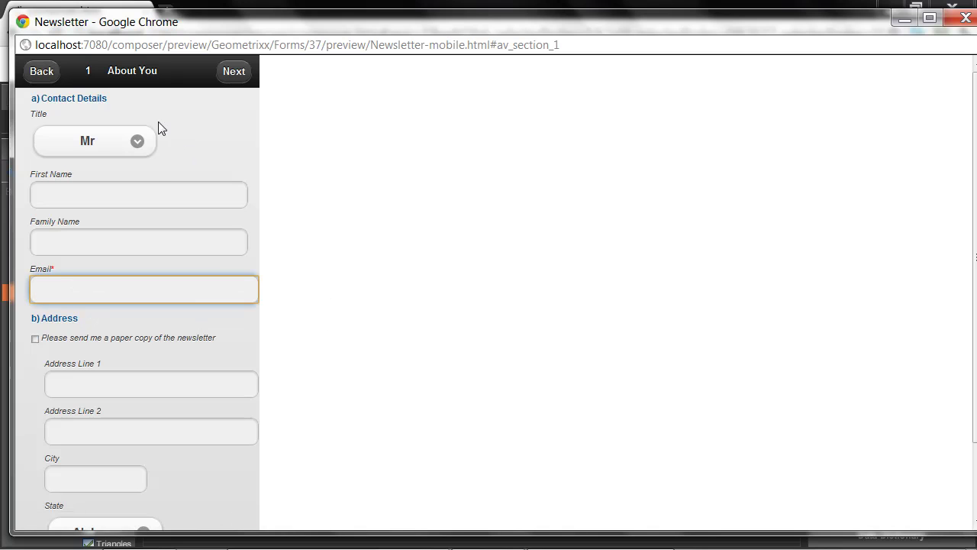
click(136, 146)
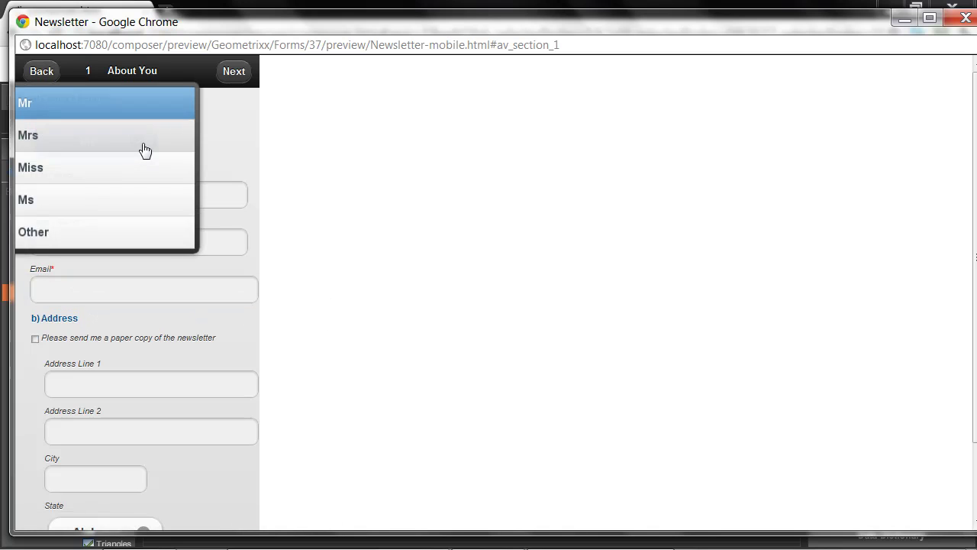
click(65, 238)
click(65, 198)
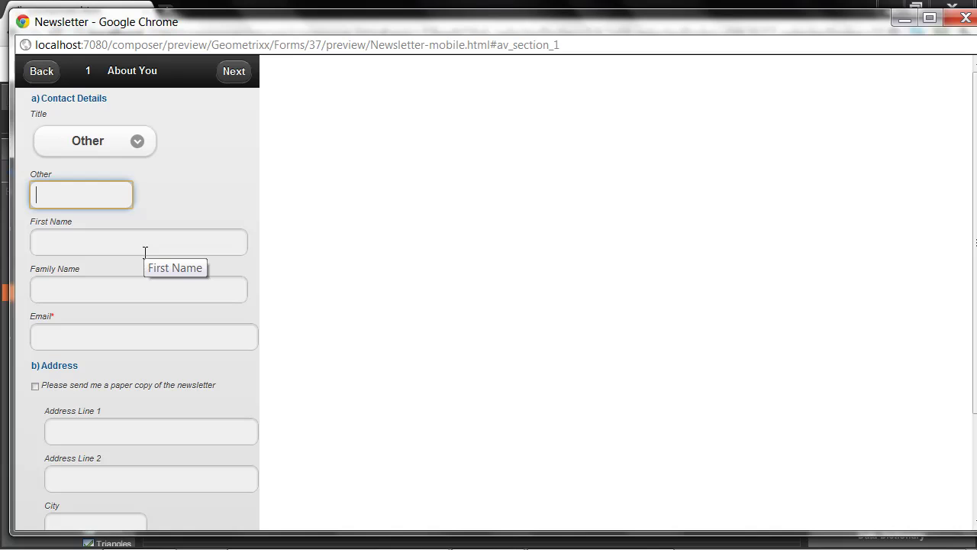
text(Prof)
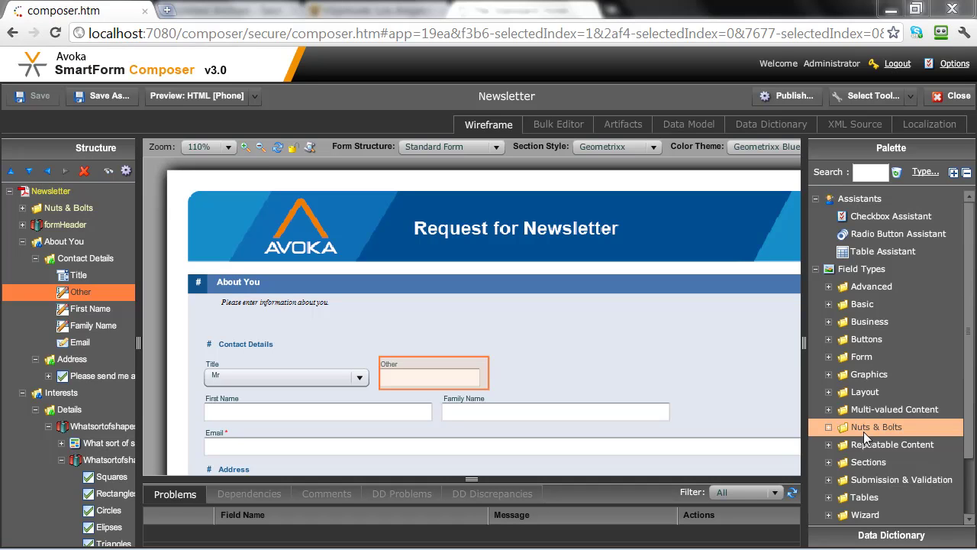
Publish the Newsletter form to SmartForm Manager with the Composer seed file.
click(798, 95)
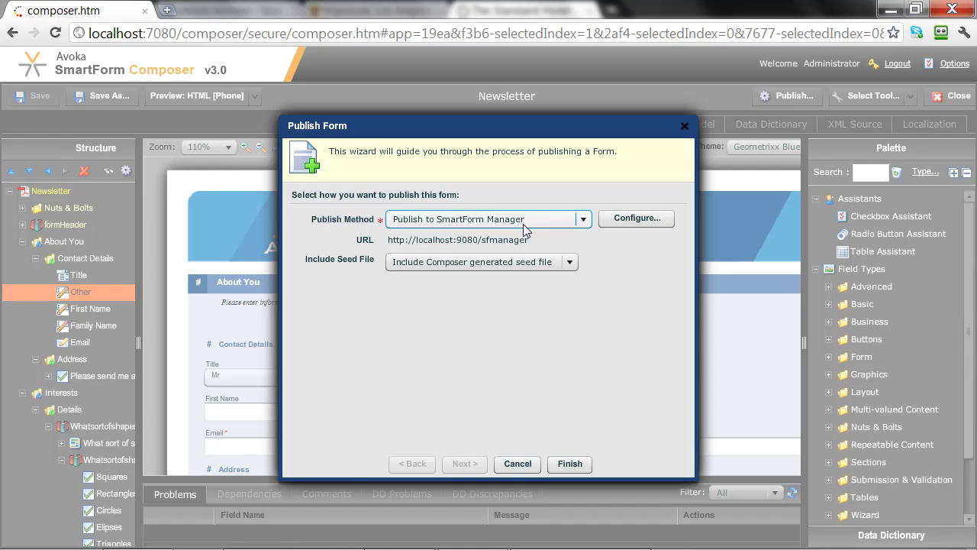
click(576, 465)
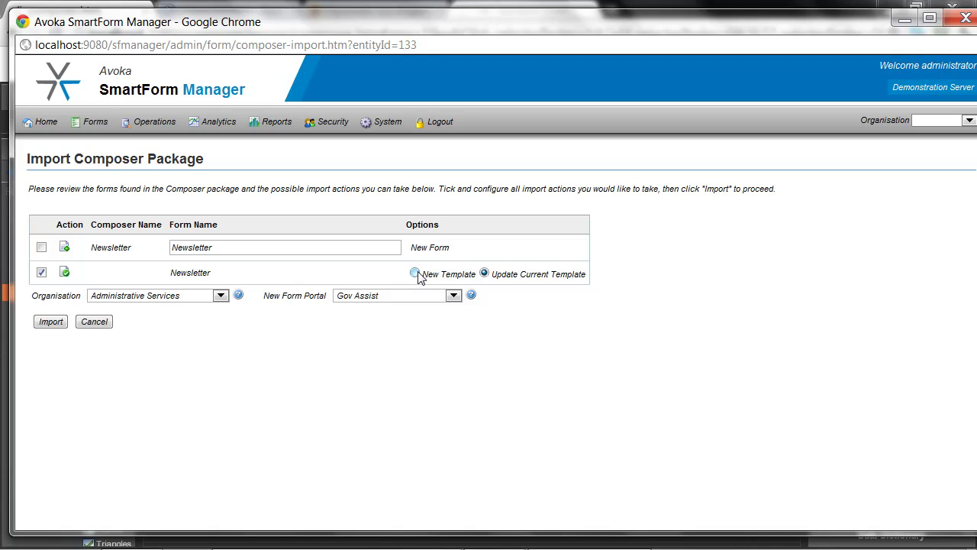
Import the Newsletter package with Update Current Template, creating template version 2.
click(52, 323)
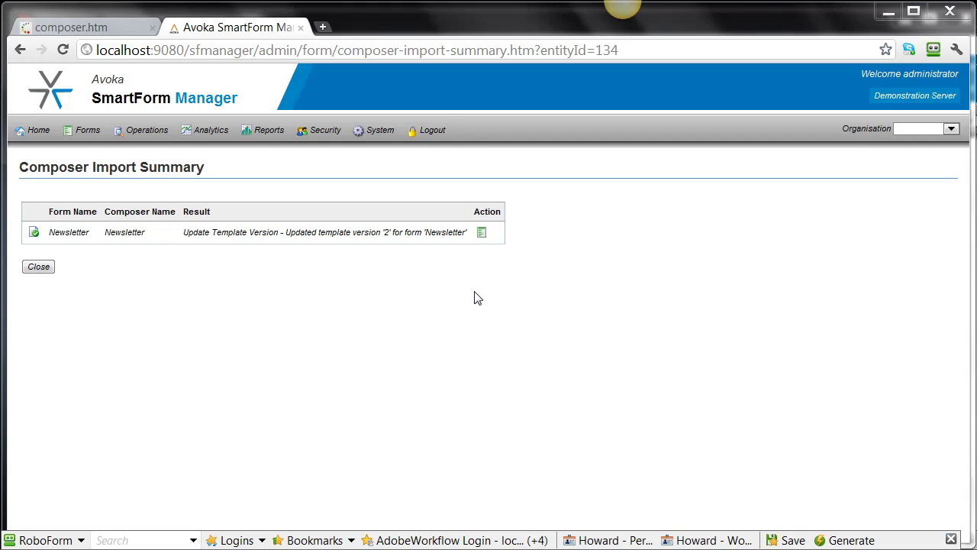
Open the published Newsletter form in a new tab from its row's Action icon.
click(483, 236)
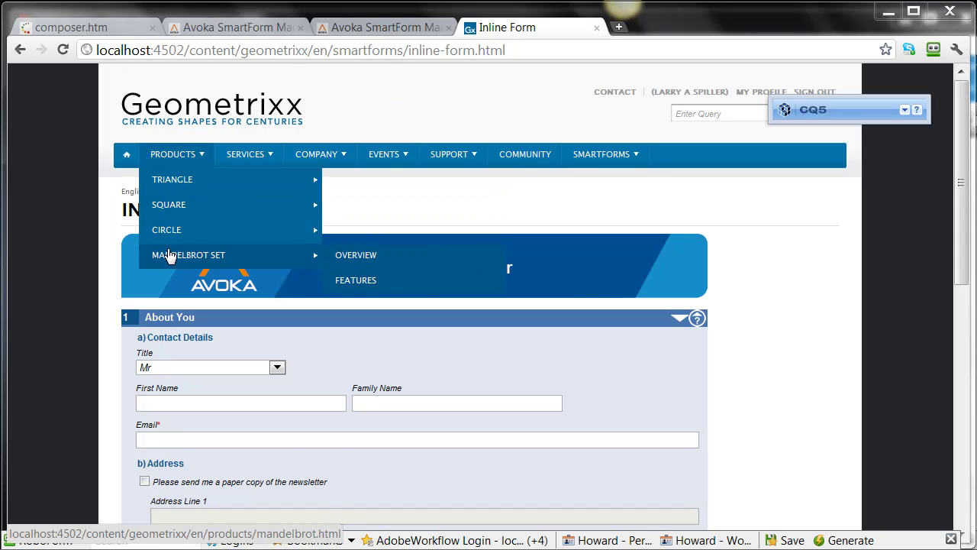
Set the Newsletter form's Title to Other.
mouse_move(626, 171)
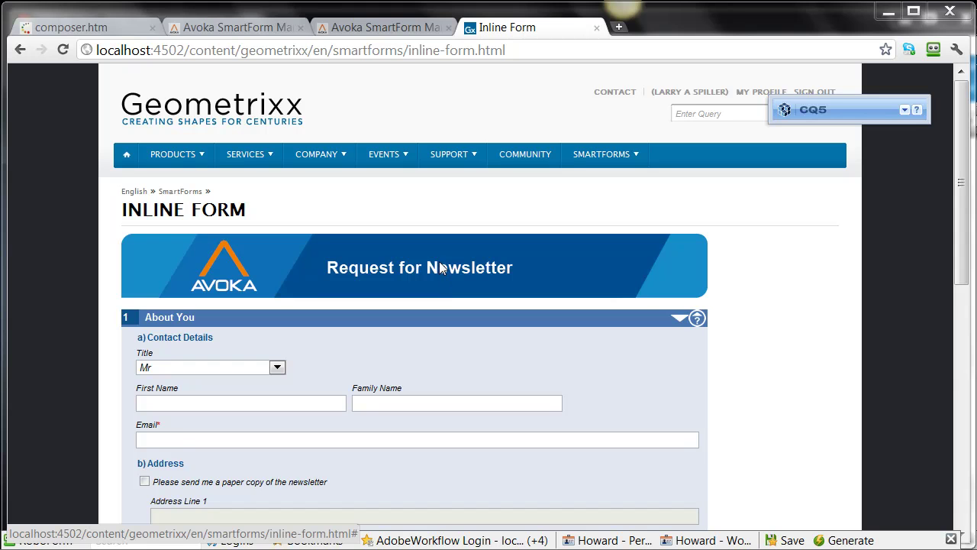
click(277, 367)
click(185, 429)
click(342, 369)
scroll(455, 374, down, 4)
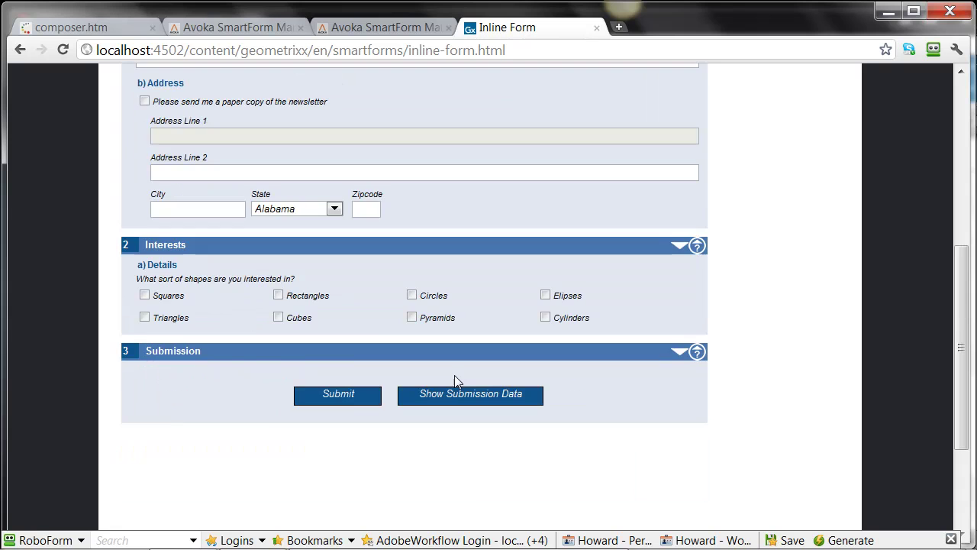
scroll(337, 369, up, 1)
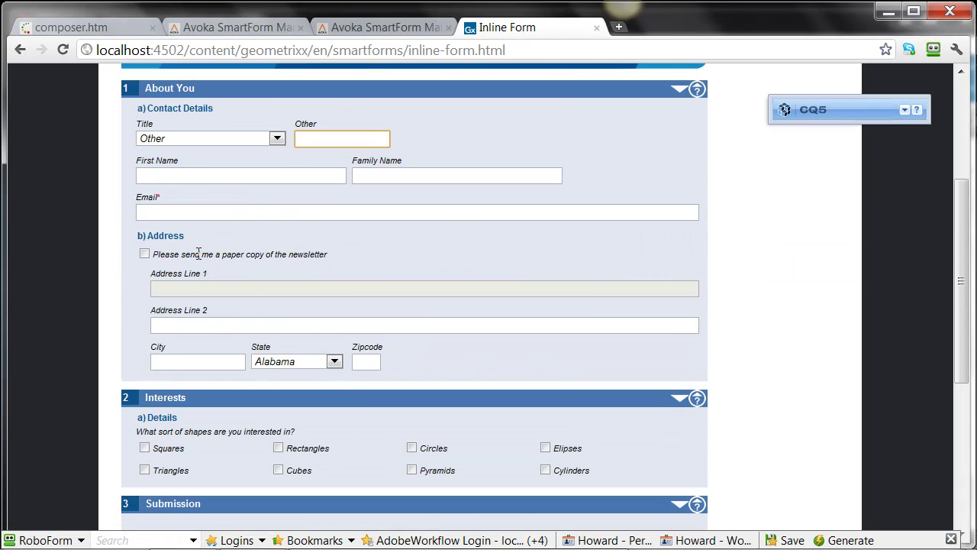
click(215, 211)
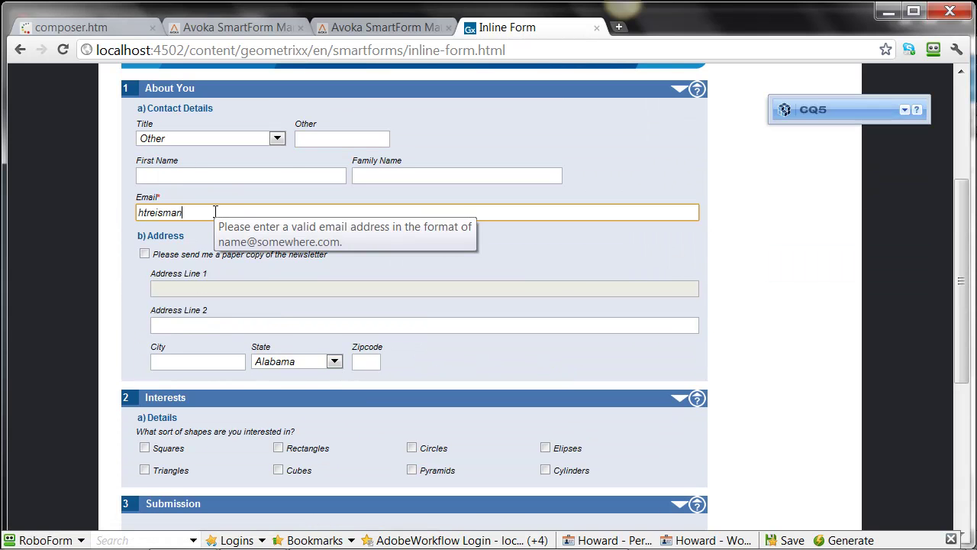
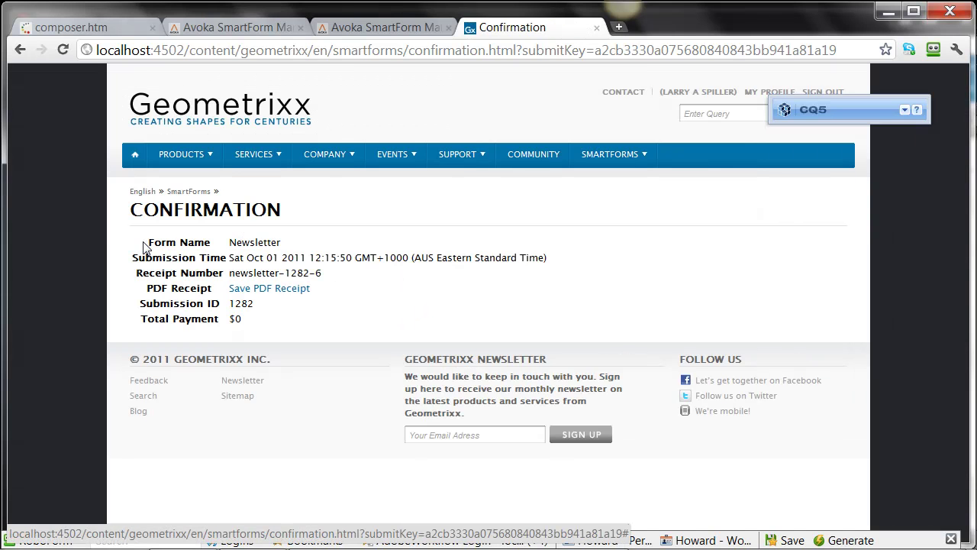
Review the submission time, receipt number and submission ID on the Confirmation page.
drag(145, 244, 181, 319)
click(182, 317)
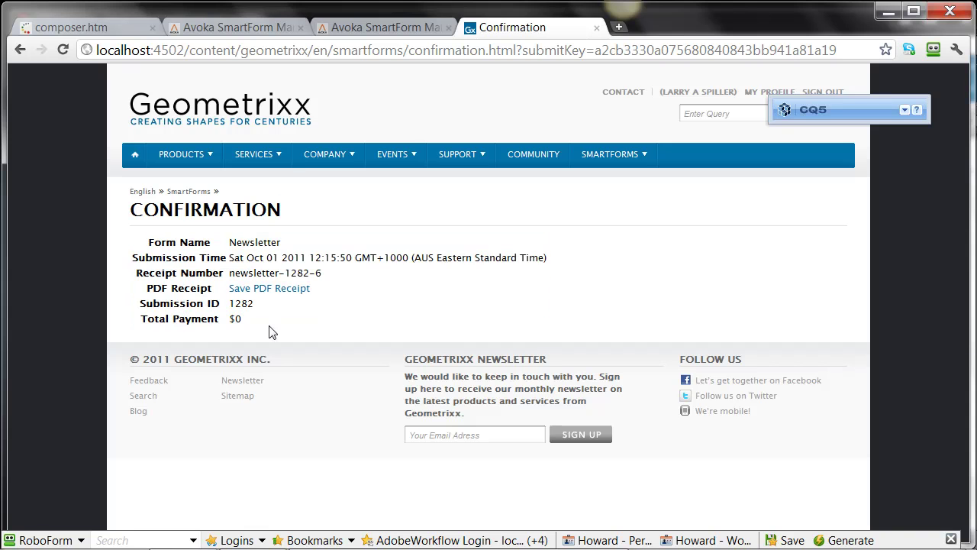